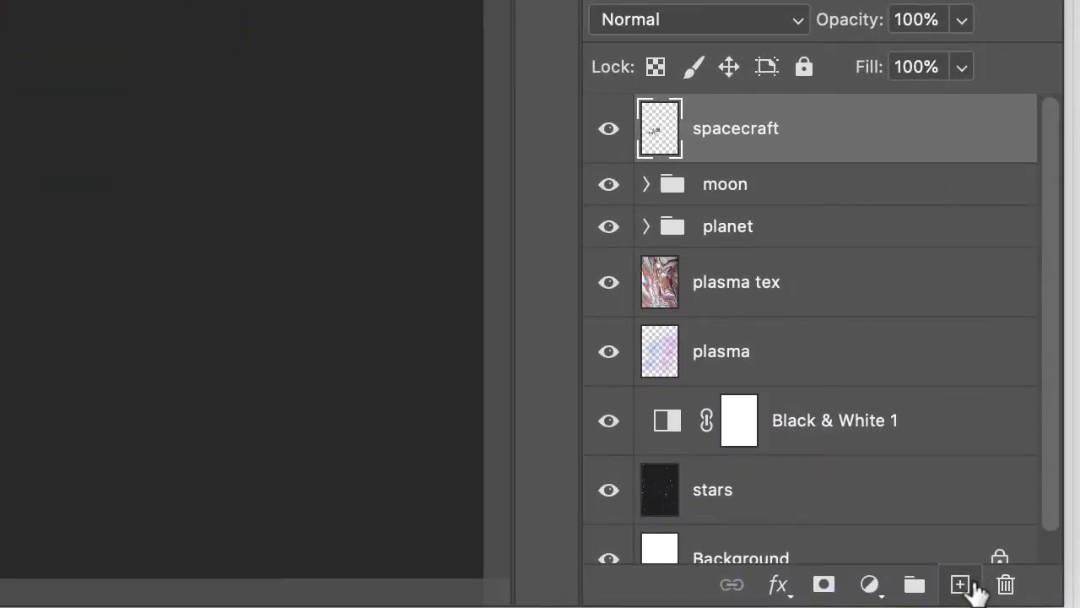
# - Add an empty Layer 1 directly above the spacecraft layer
pyautogui.click(962, 586)
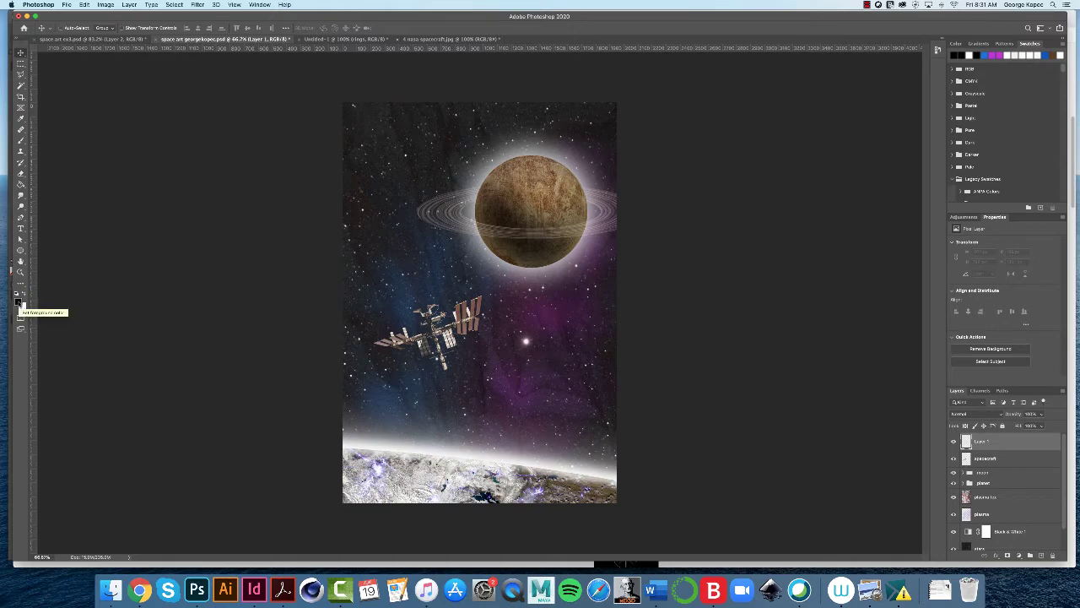
# - Set the foreground colour to light purple a24ebe (R 162, G 78, B 190)
pyautogui.click(18, 302)
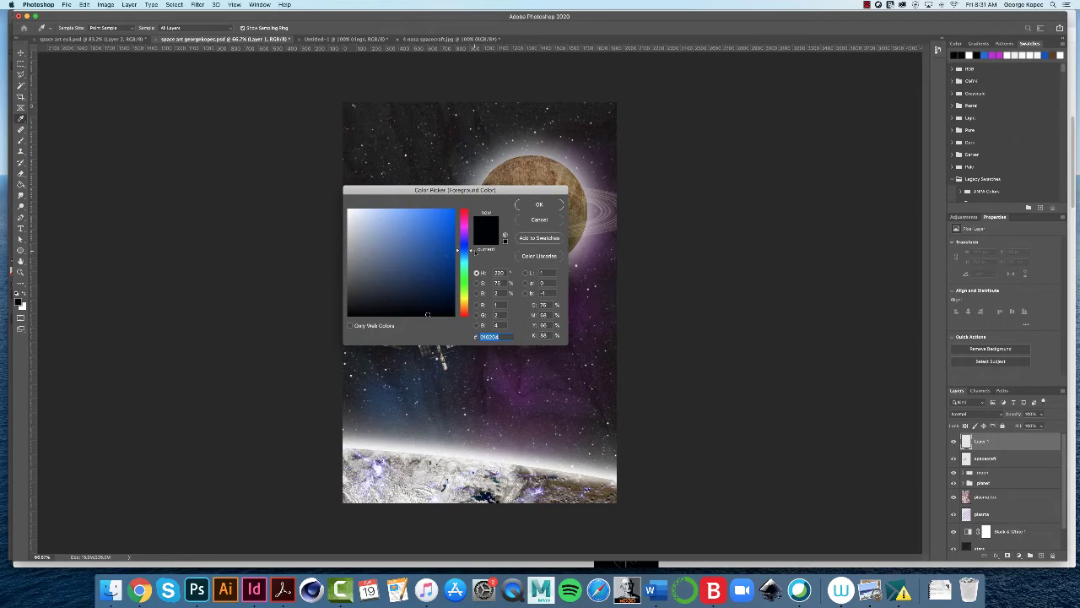
pyautogui.moveTo(471, 252); pyautogui.dragTo(470, 233)
pyautogui.click(411, 236)
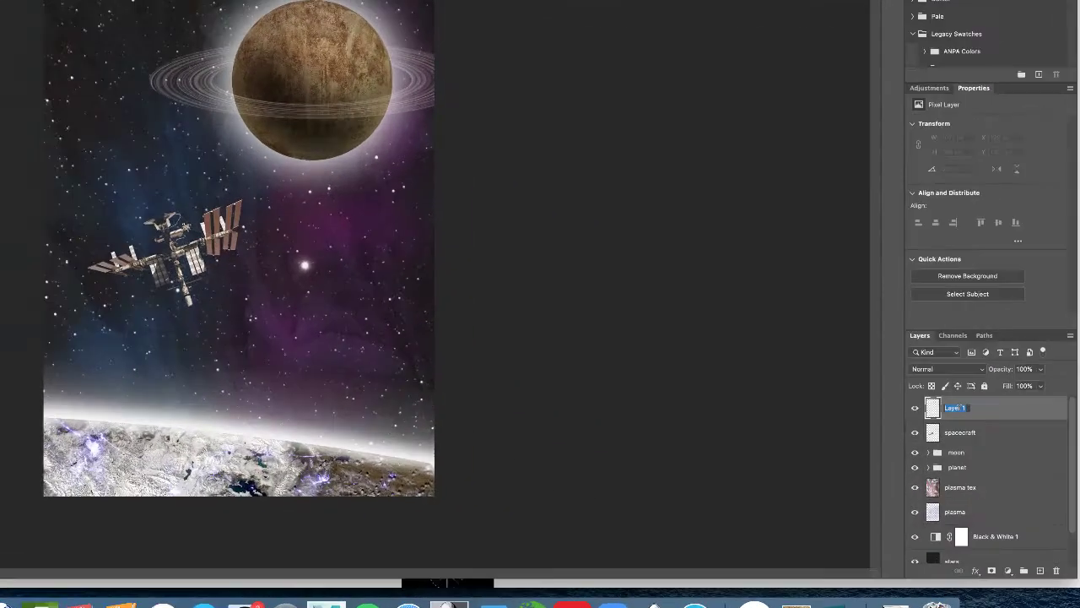
# - Rename Layer 1 to 'gradient'
pyautogui.write('gradi')
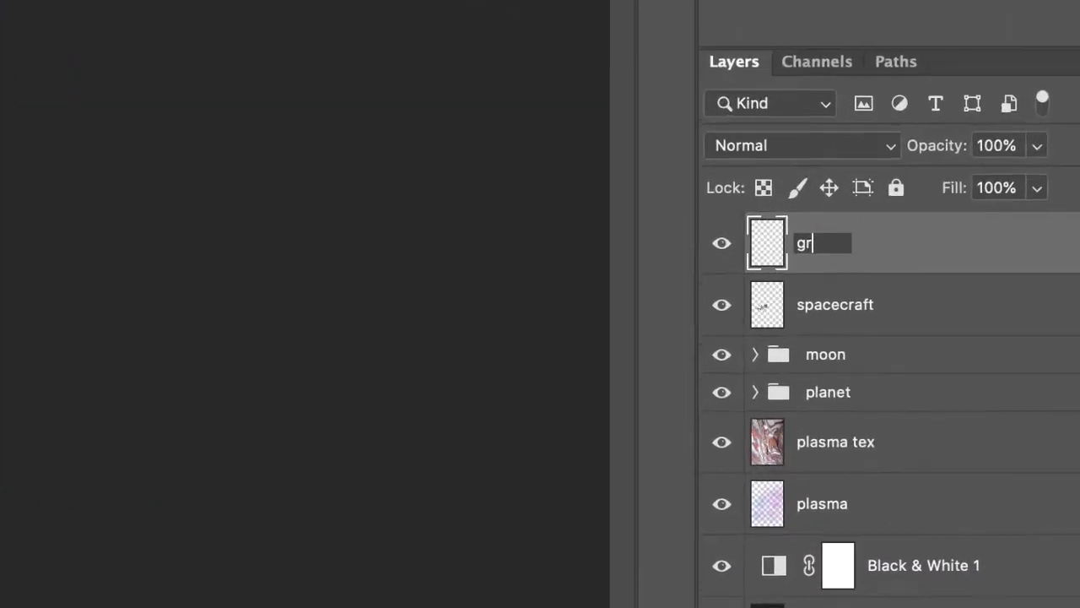
pyautogui.write('ent')
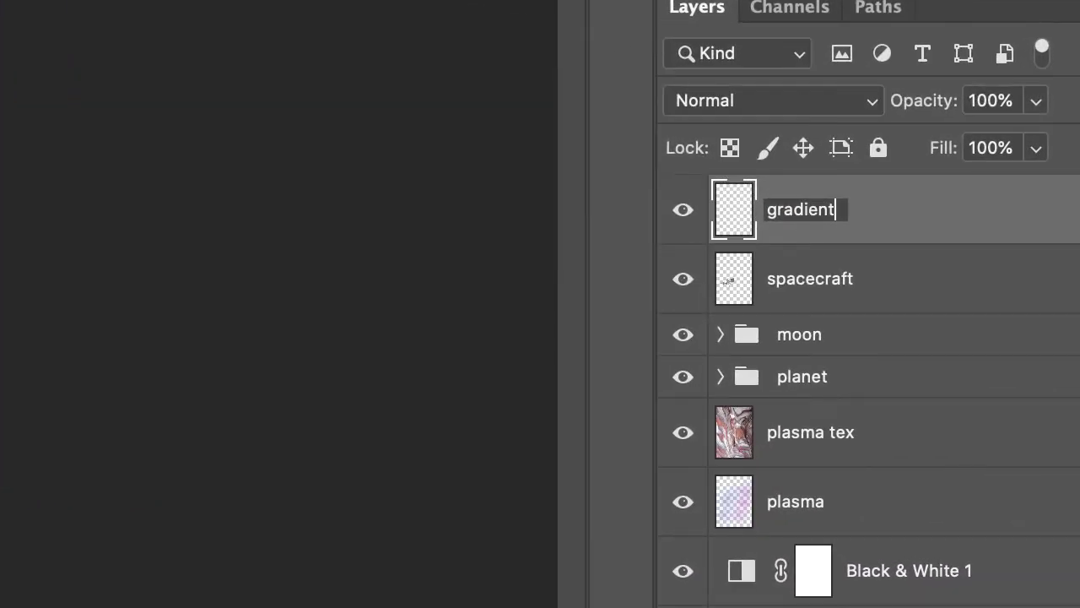
pyautogui.press('Return')
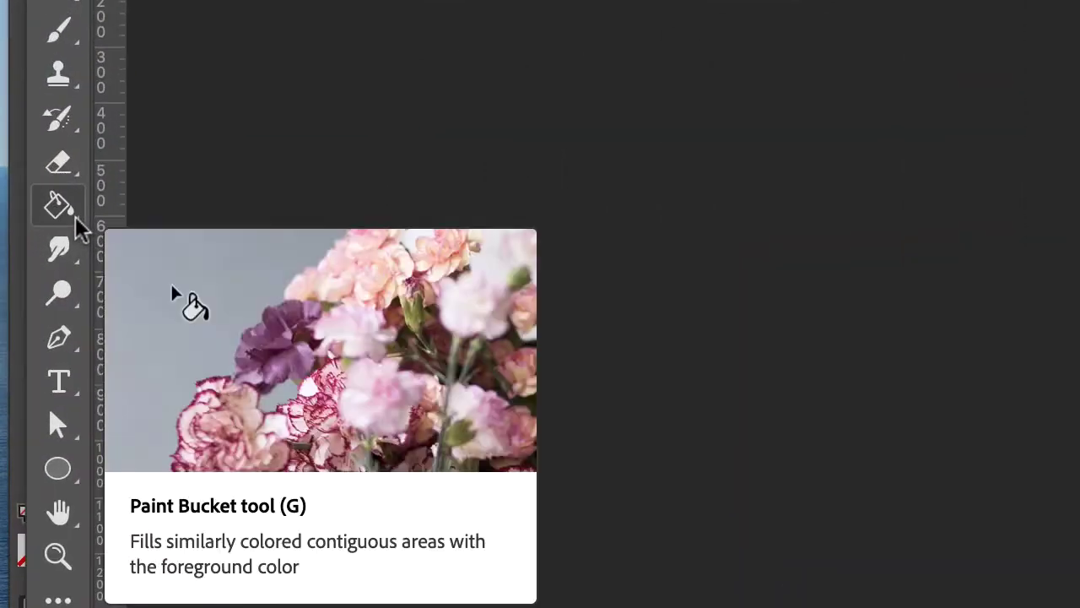
# - Switch to the Gradient Tool and choose the Foreground to Transparent preset
pyautogui.rightClick(26, 189)
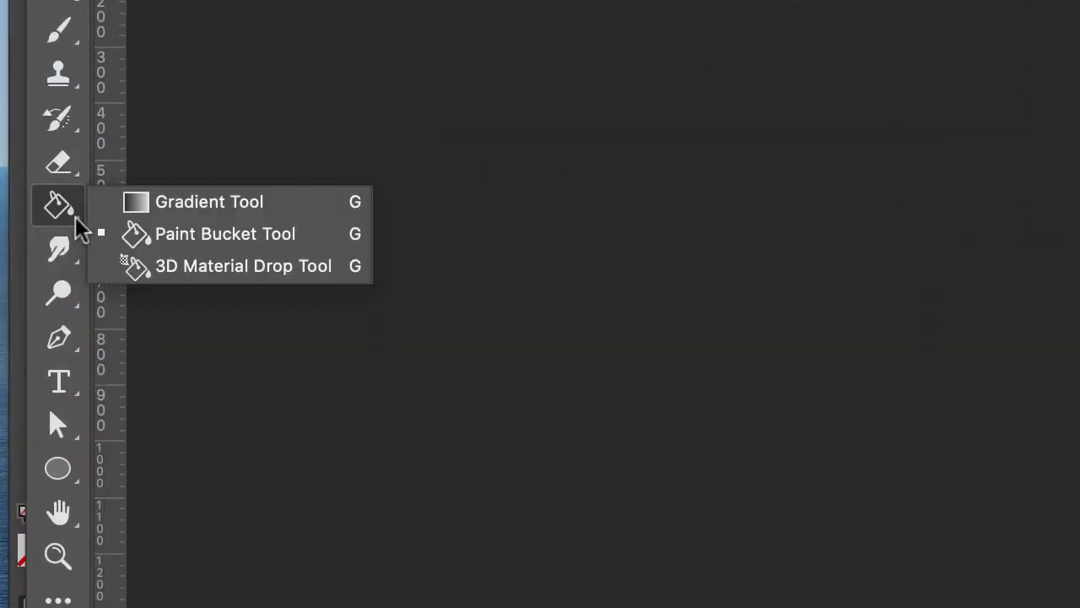
pyautogui.click(202, 206)
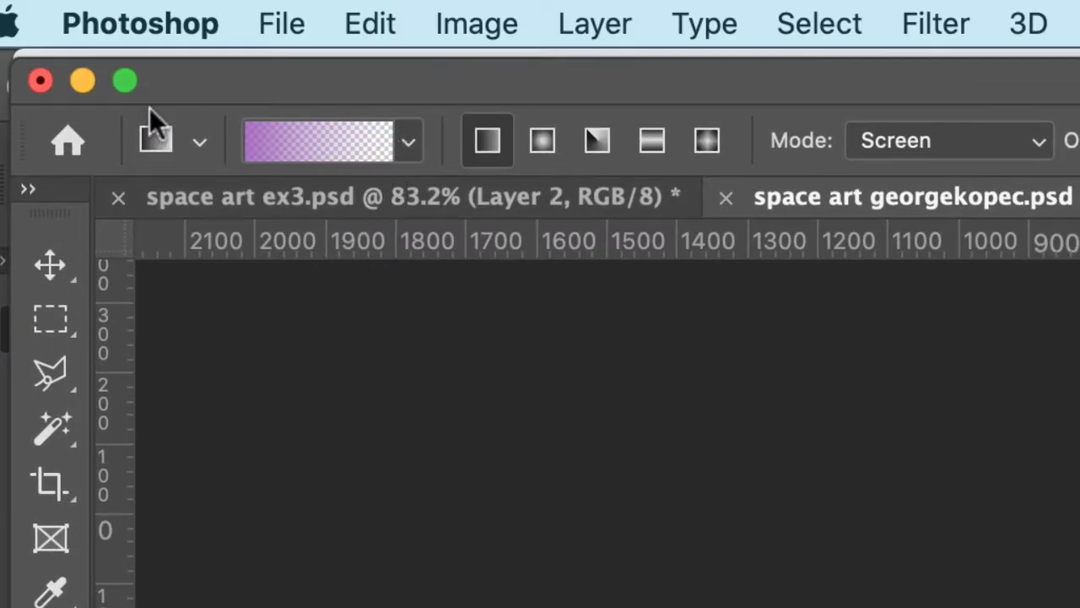
pyautogui.click(407, 143)
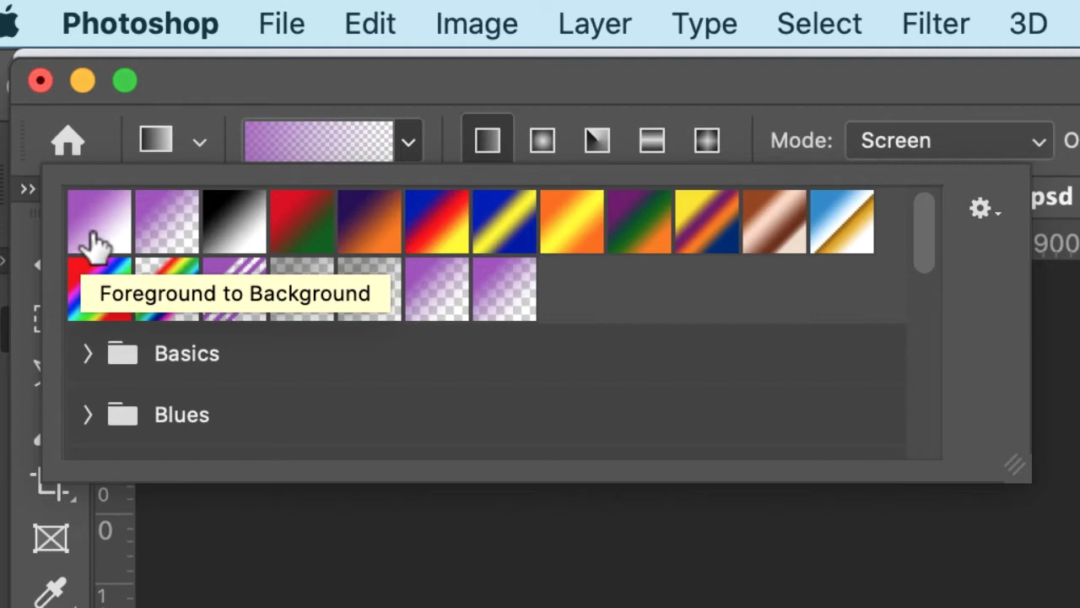
pyautogui.click(167, 239)
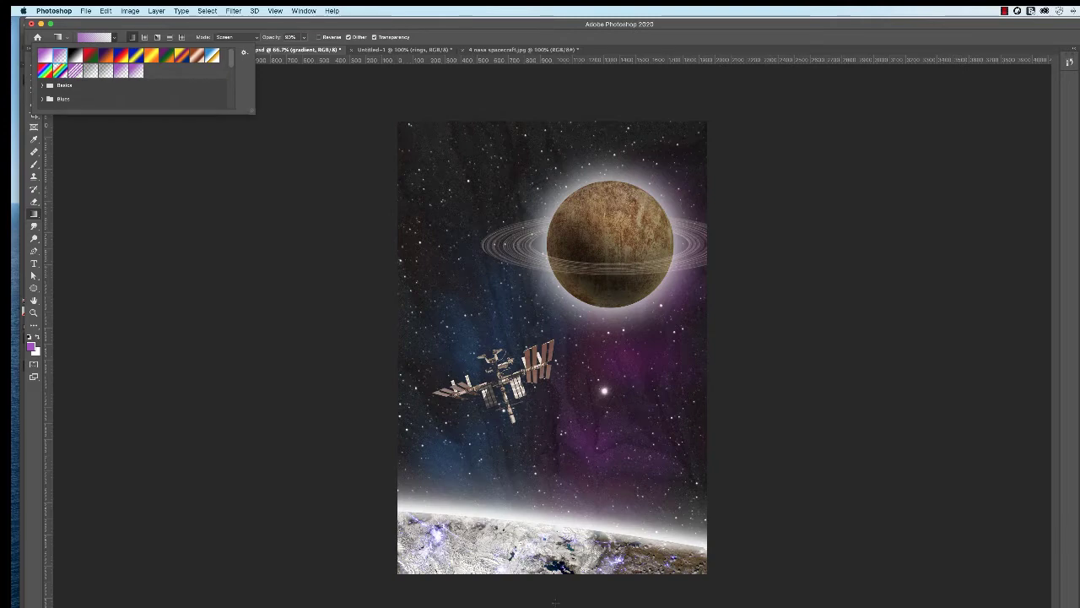
# - Draw the purple gradient from the image's bottom edge up to the top of the planet
pyautogui.moveTo(556, 601); pyautogui.dragTo(553, 166)
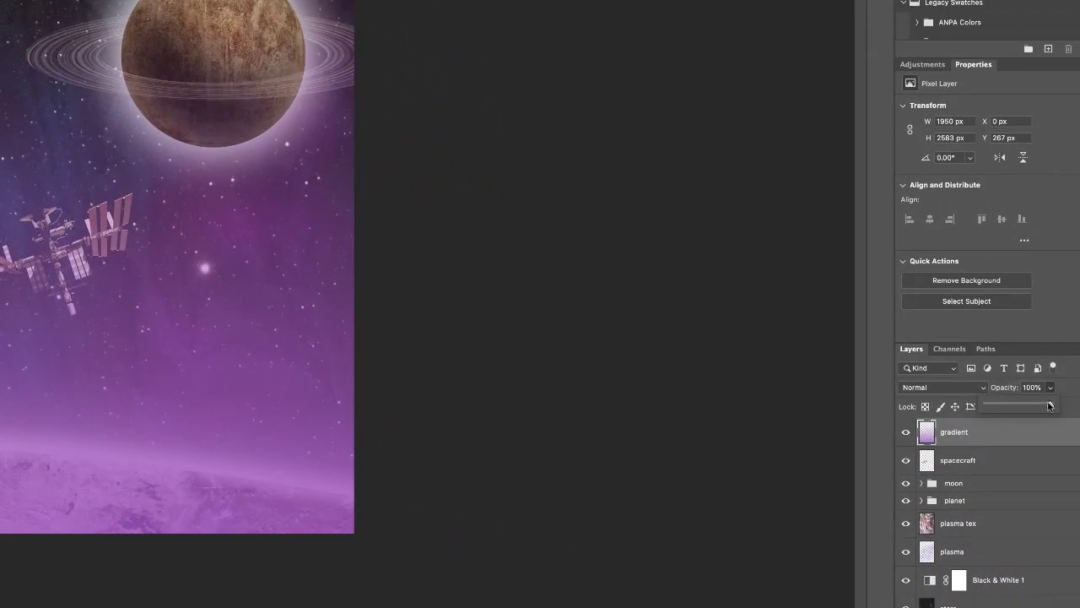
# - Reduce the gradient layer's opacity from 39% down to about 29%
pyautogui.moveTo(1049, 406); pyautogui.dragTo(1012, 407)
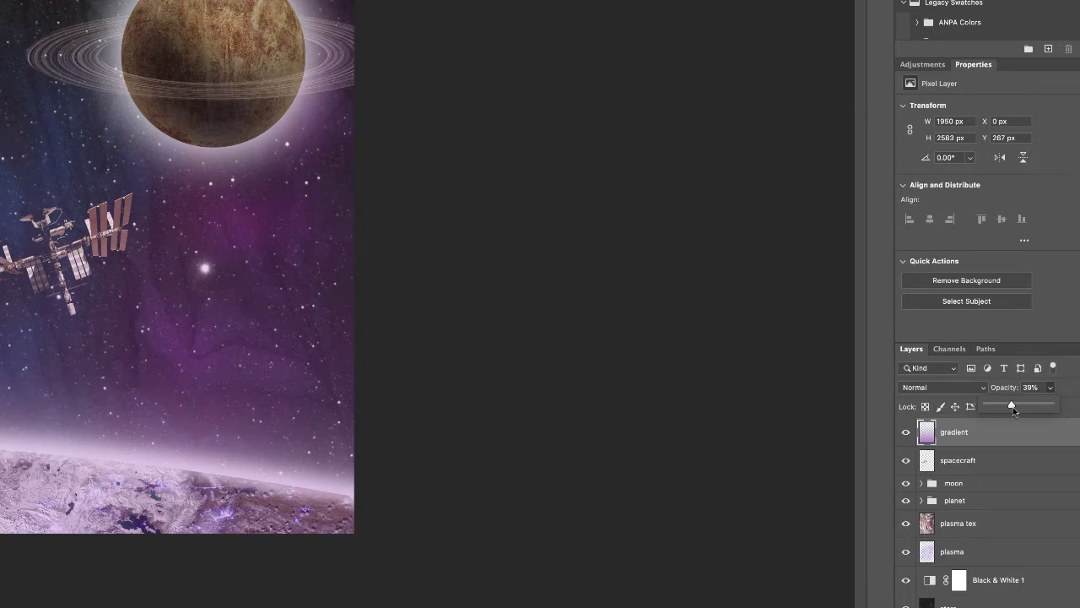
pyautogui.moveTo(1013, 408); pyautogui.dragTo(1004, 408)
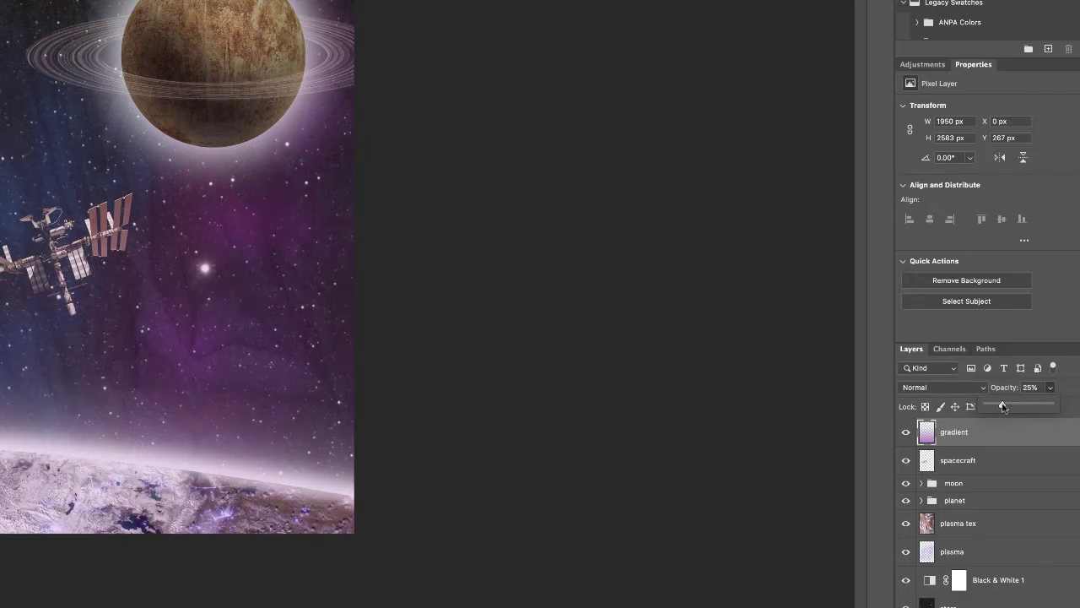
pyautogui.click(906, 432)
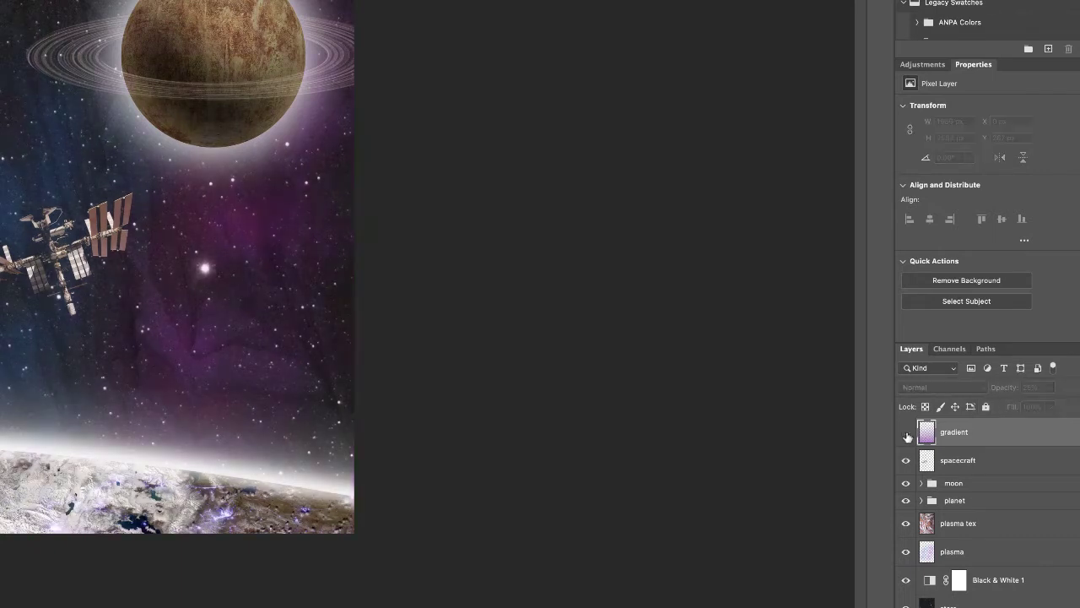
pyautogui.hotkey('shift', 'Tab')
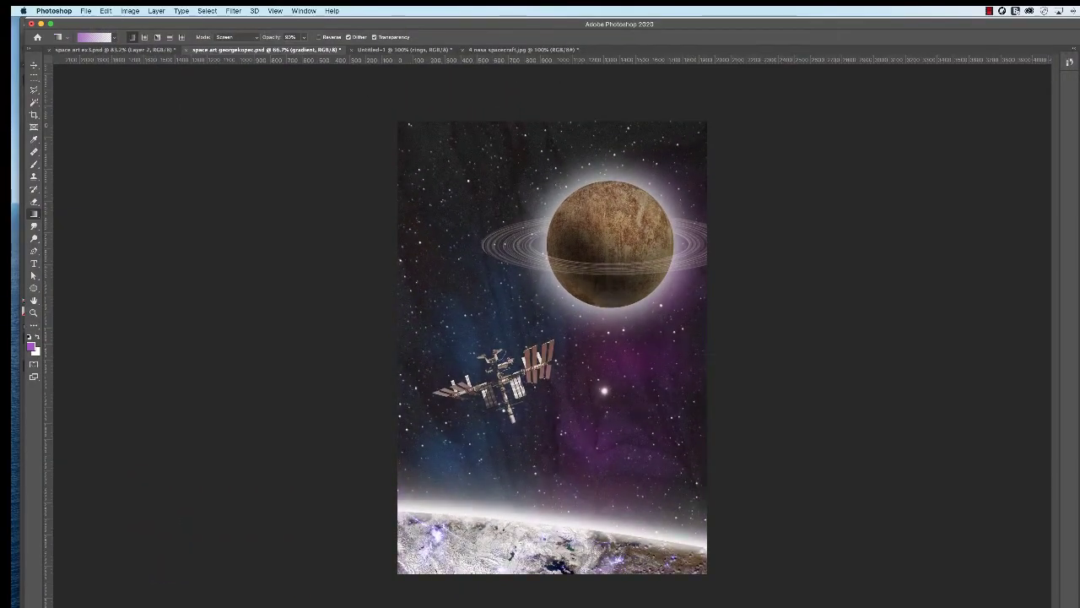
pyautogui.press('super+comma')
pyautogui.press('super+comma')
pyautogui.press('super+comma')
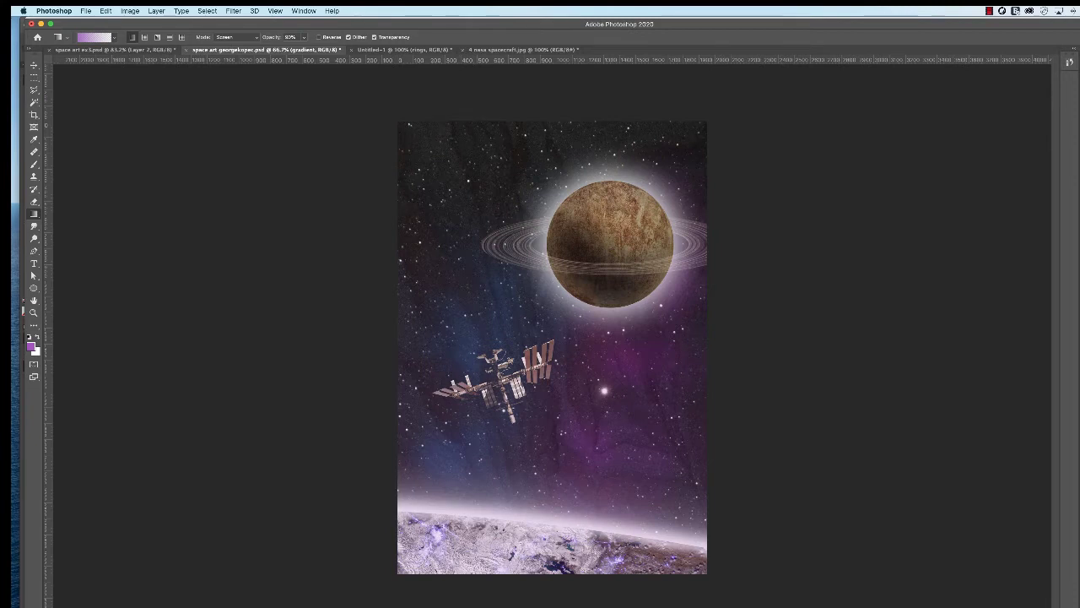
pyautogui.hotkey('ctrl', 'z')
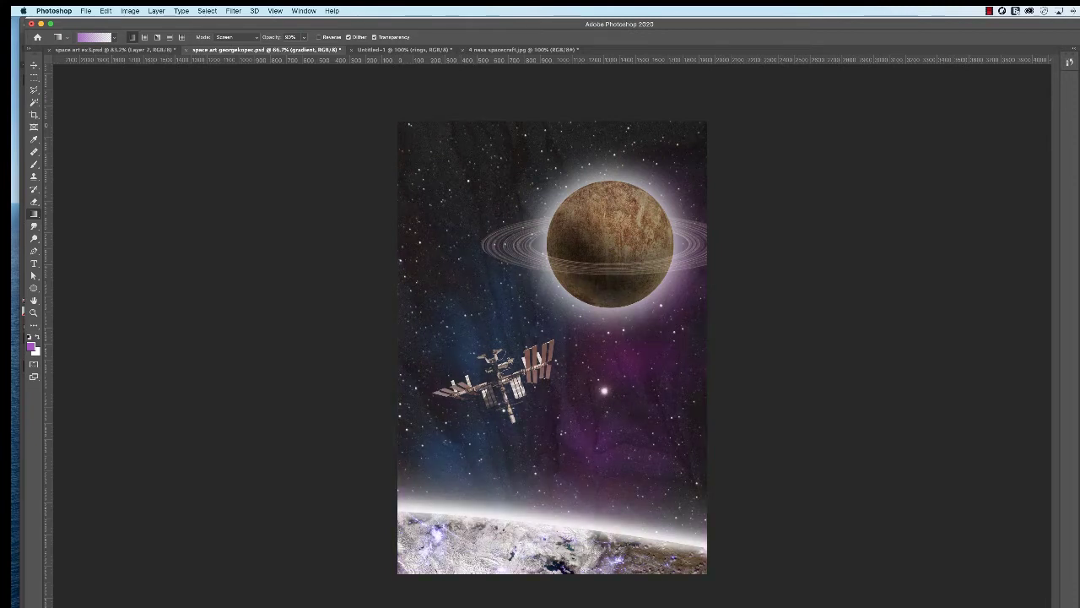
pyautogui.hotkey('ctrl', 'shift', 'z')
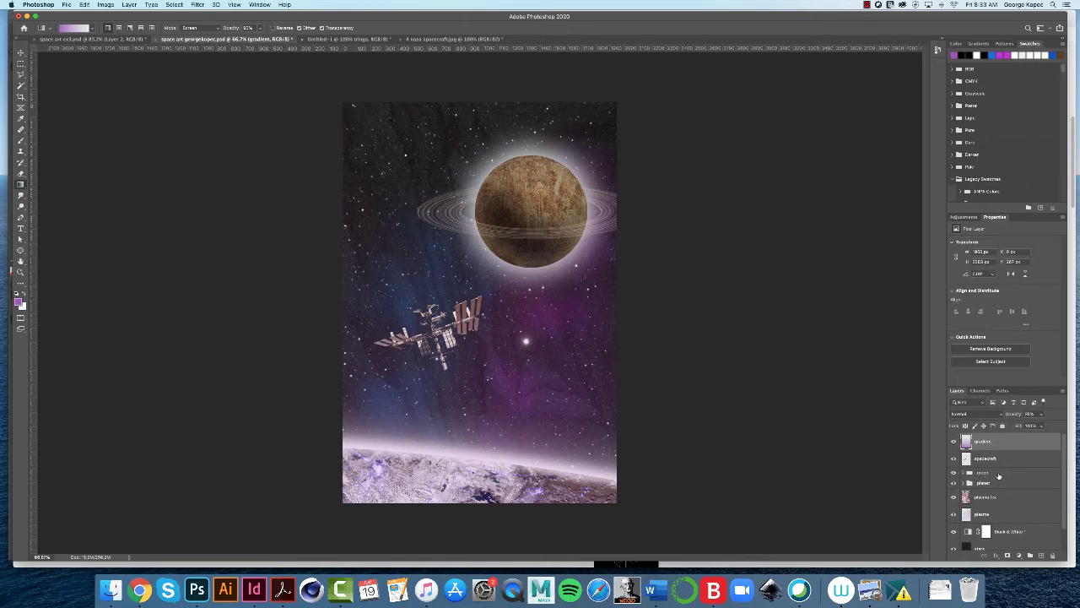
pyautogui.click(997, 473)
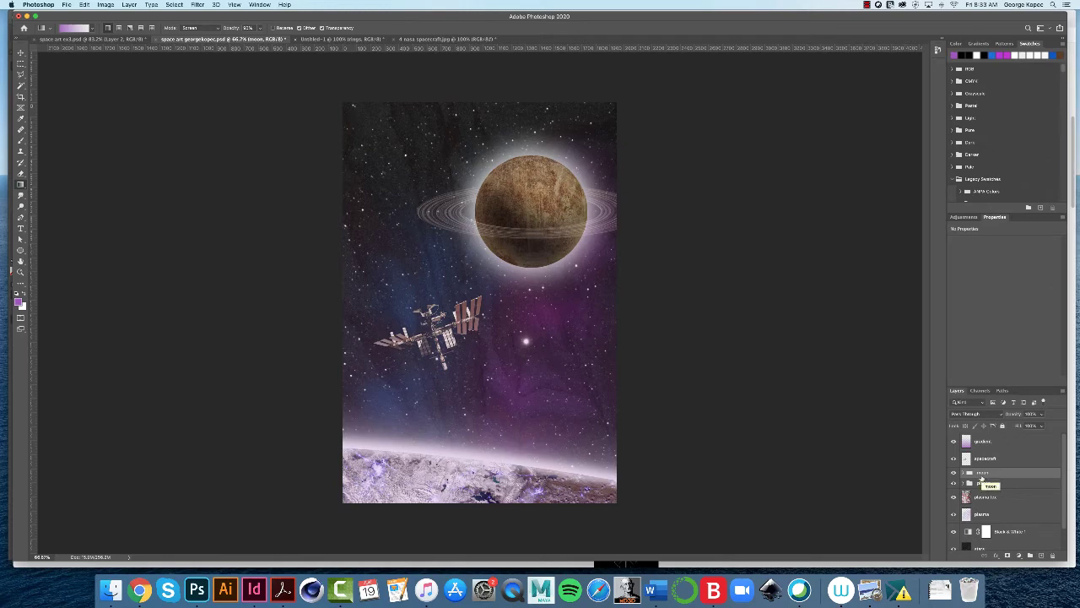
pyautogui.press('super+t')
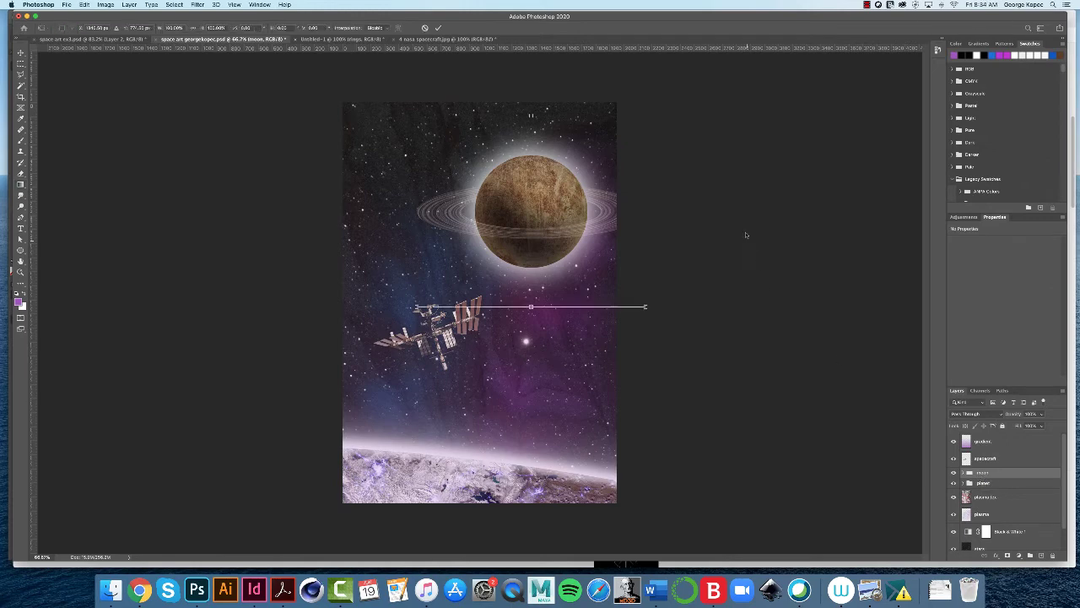
pyautogui.moveTo(647, 117)
pyautogui.mouseDown()
pyautogui.moveTo(611, 144)
pyautogui.moveTo(632, 126)
pyautogui.mouseUp()
pyautogui.moveTo(648, 322)
pyautogui.mouseDown()
pyautogui.moveTo(663, 302)
pyautogui.moveTo(642, 321)
pyautogui.mouseUp()
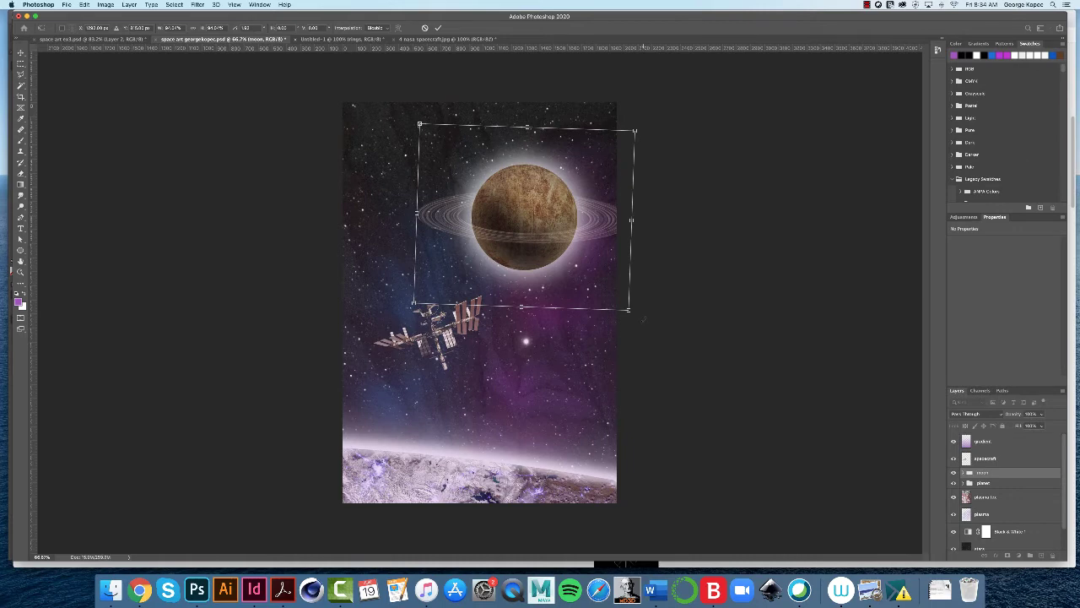
pyautogui.press('Return')
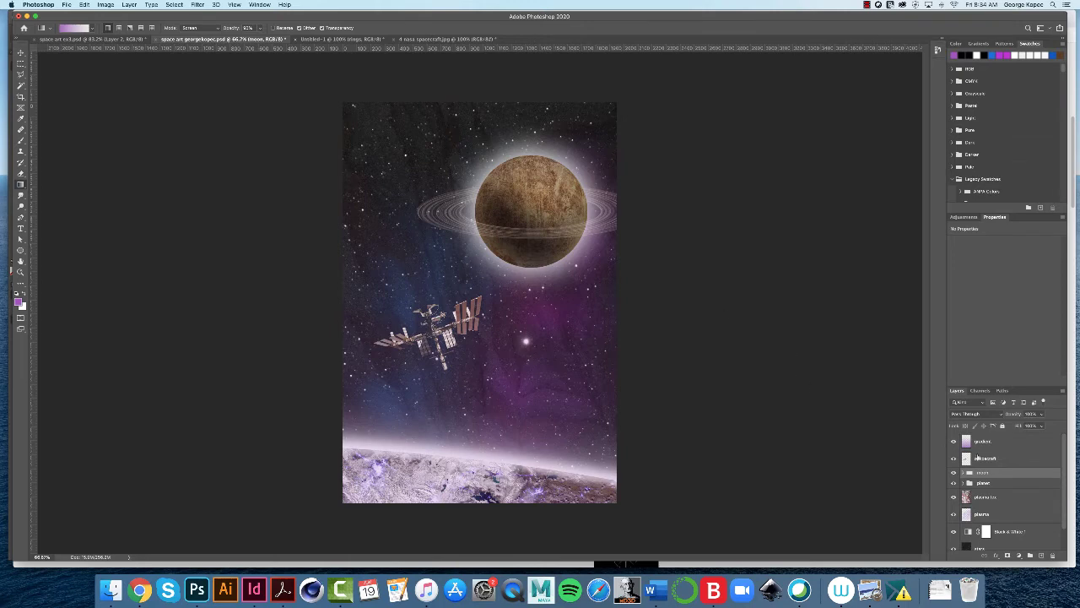
# - Expand the moon group and lower the moon glow layer's Fill to soften its halo
pyautogui.click(963, 472)
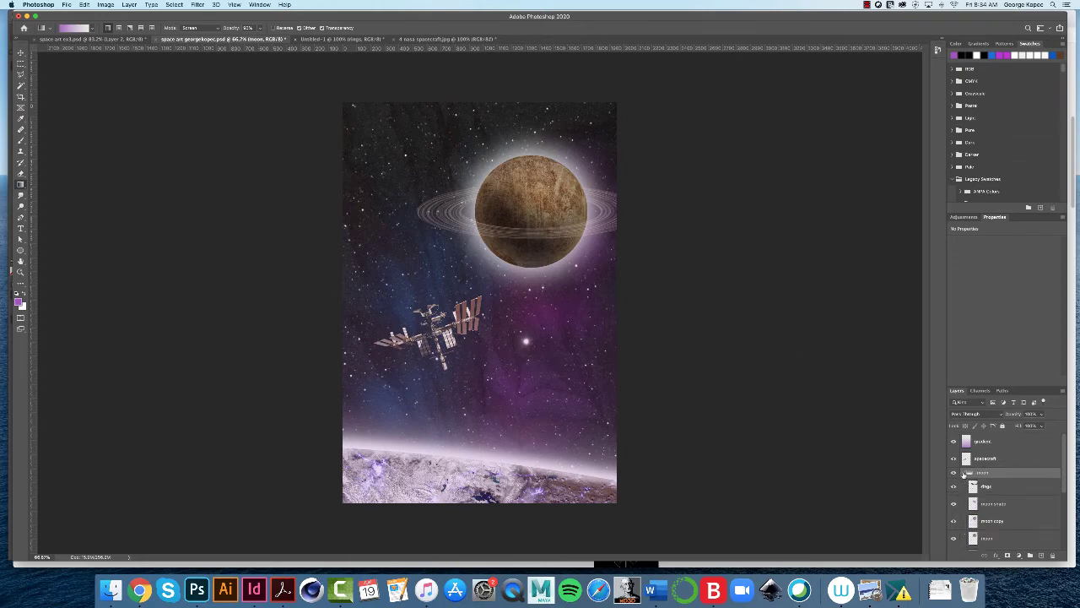
pyautogui.scroll(-1, 1017, 477)
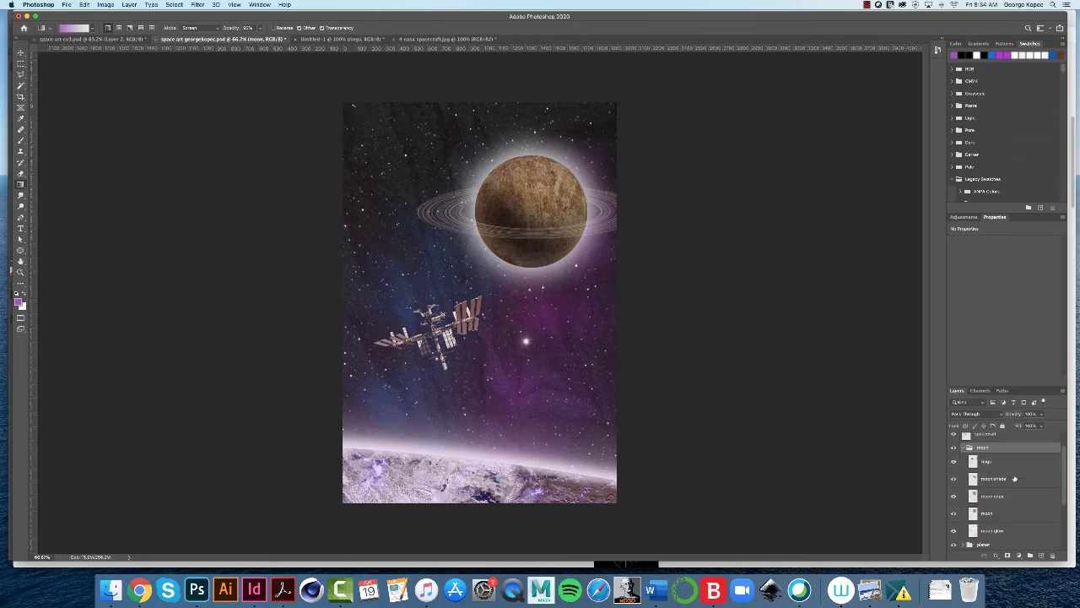
pyautogui.scroll(-1, 1021, 498)
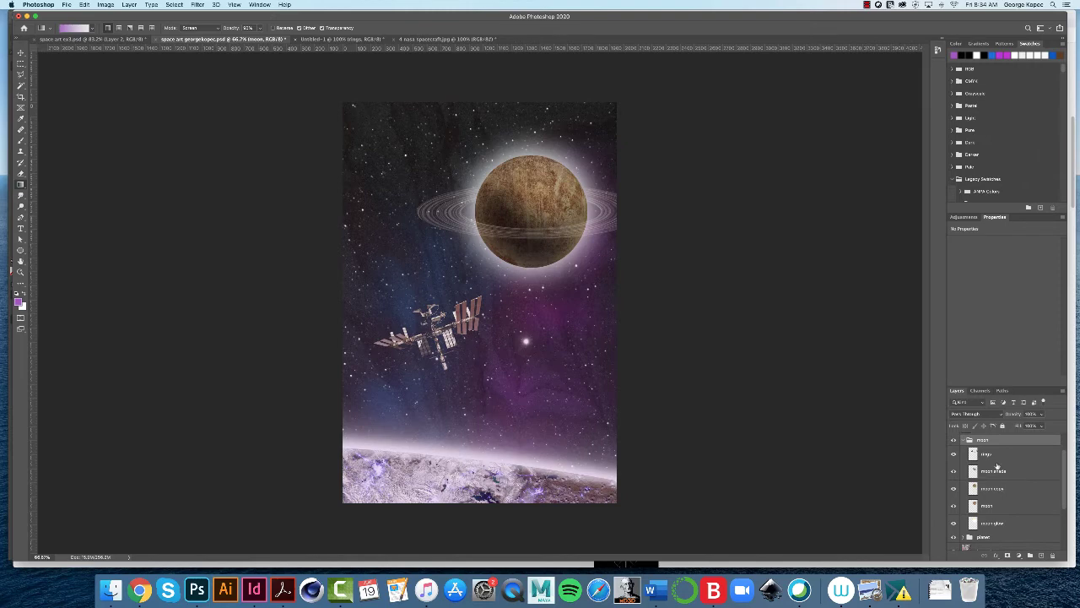
pyautogui.click(999, 523)
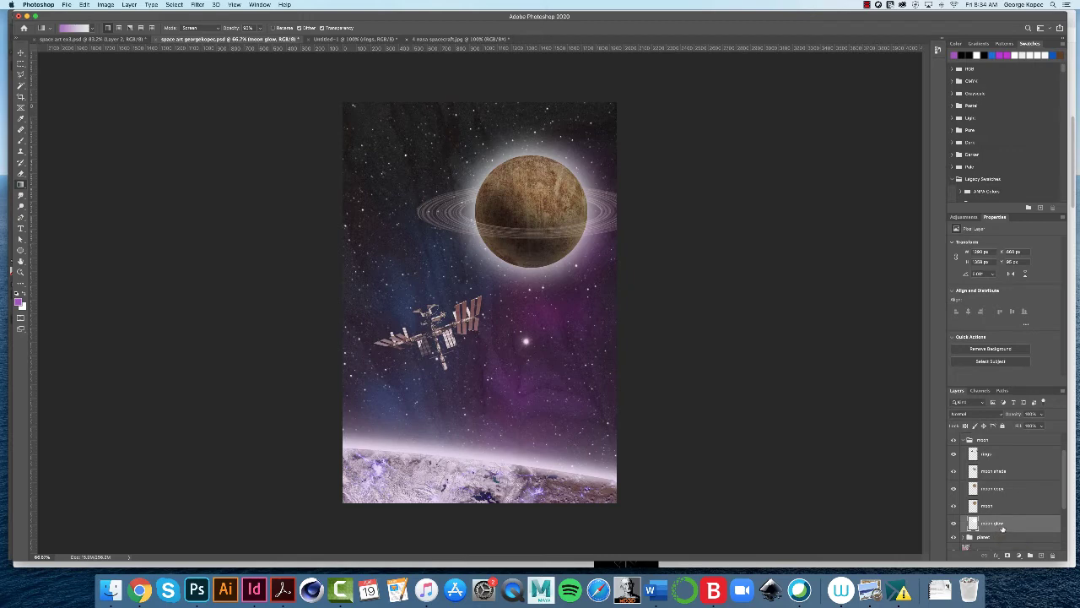
pyautogui.click(1041, 425)
pyautogui.moveTo(1037, 425); pyautogui.dragTo(1023, 426)
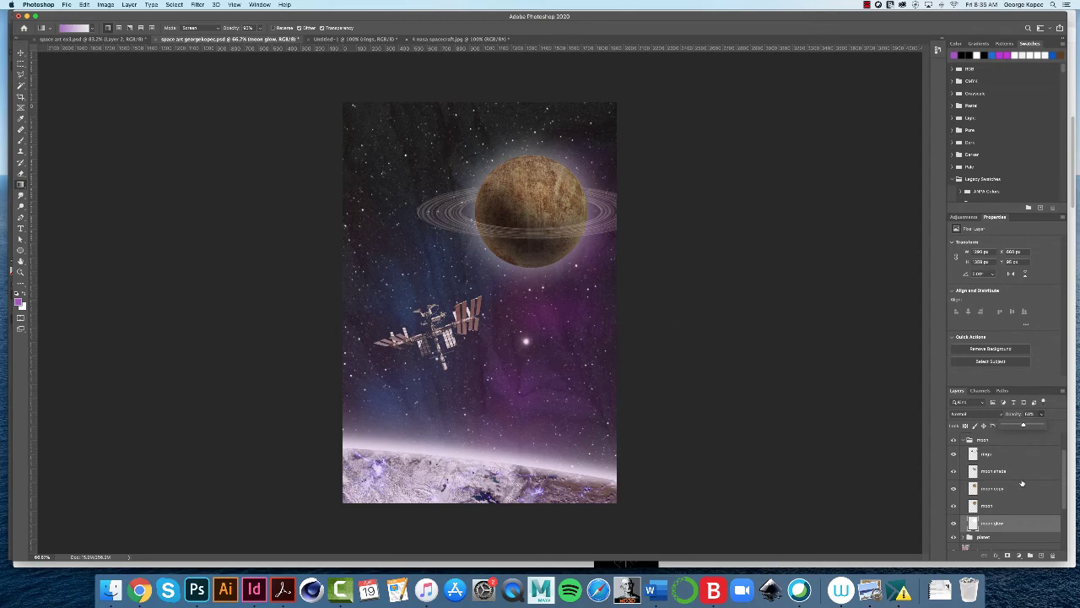
# - Collapse the moon group and lower the plasma layer's opacity
pyautogui.click(964, 440)
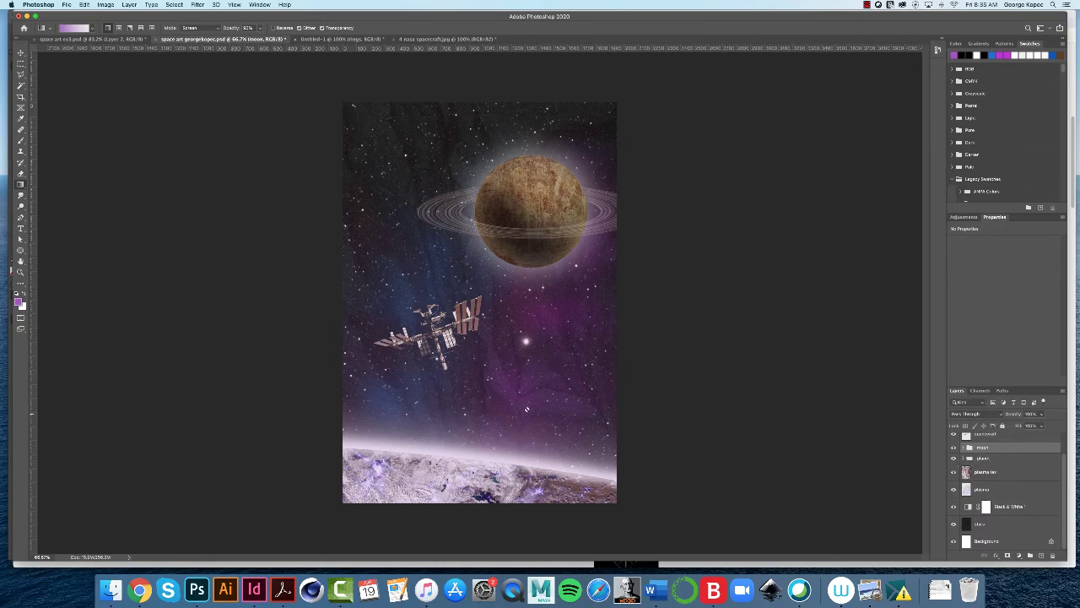
pyautogui.click(995, 491)
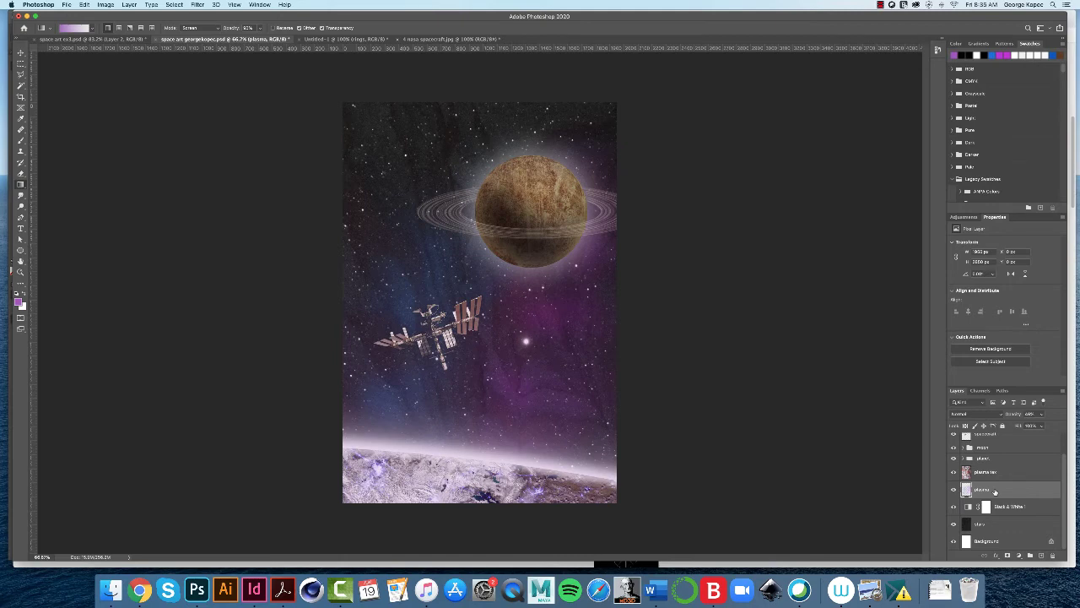
pyautogui.click(1042, 414)
pyautogui.moveTo(1038, 426); pyautogui.dragTo(1032, 426)
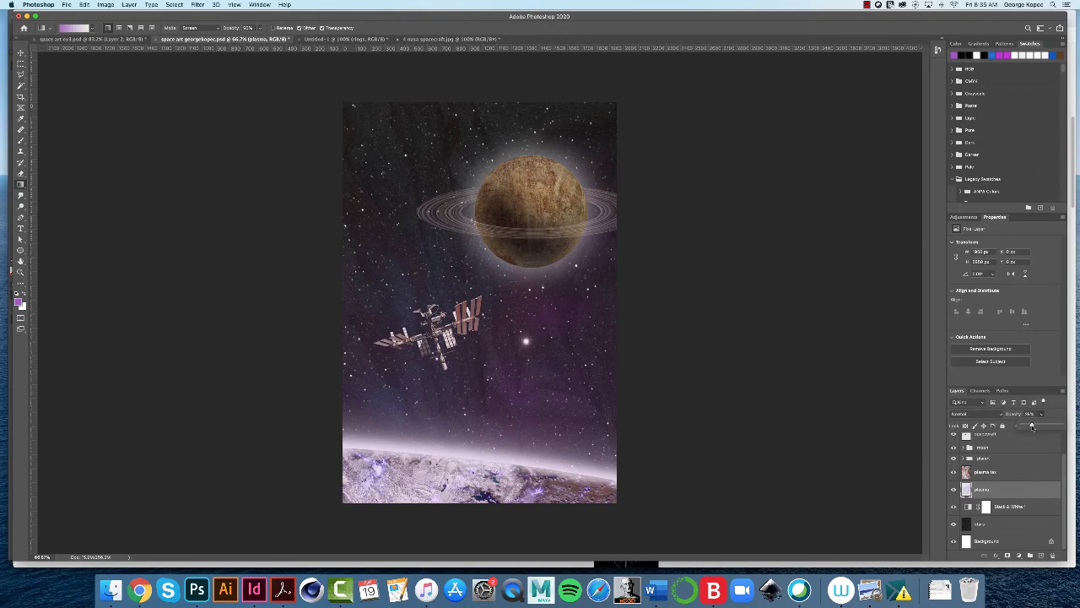
# - Duplicate planet copy in the planet group and set the new copy to about 70% opacity
pyautogui.click(963, 458)
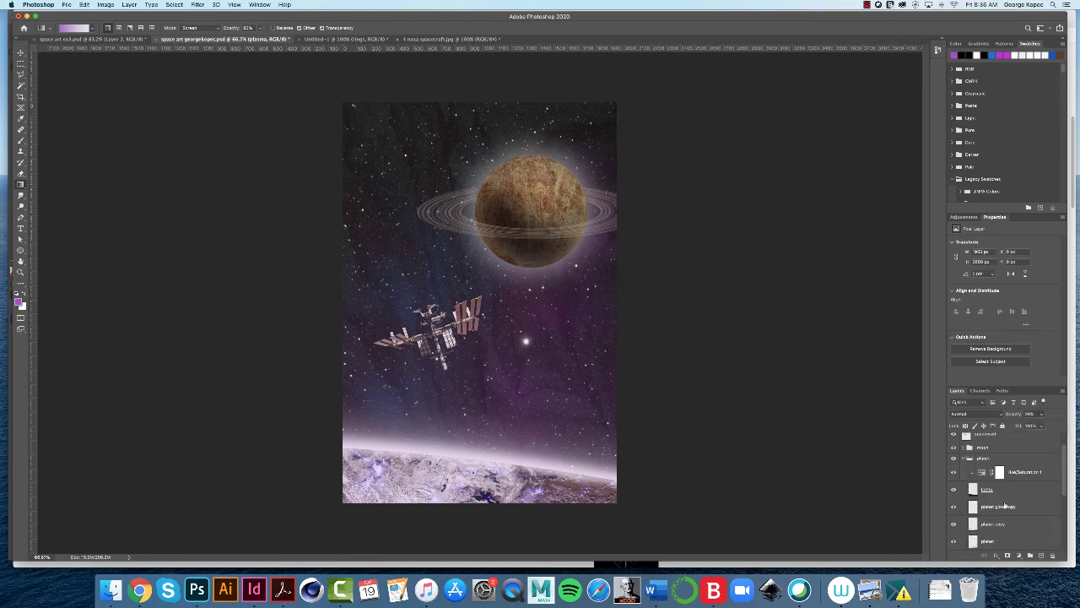
pyautogui.scroll(-5, 996, 490)
pyautogui.scroll(2, 1006, 507)
pyautogui.scroll(1, 1007, 508)
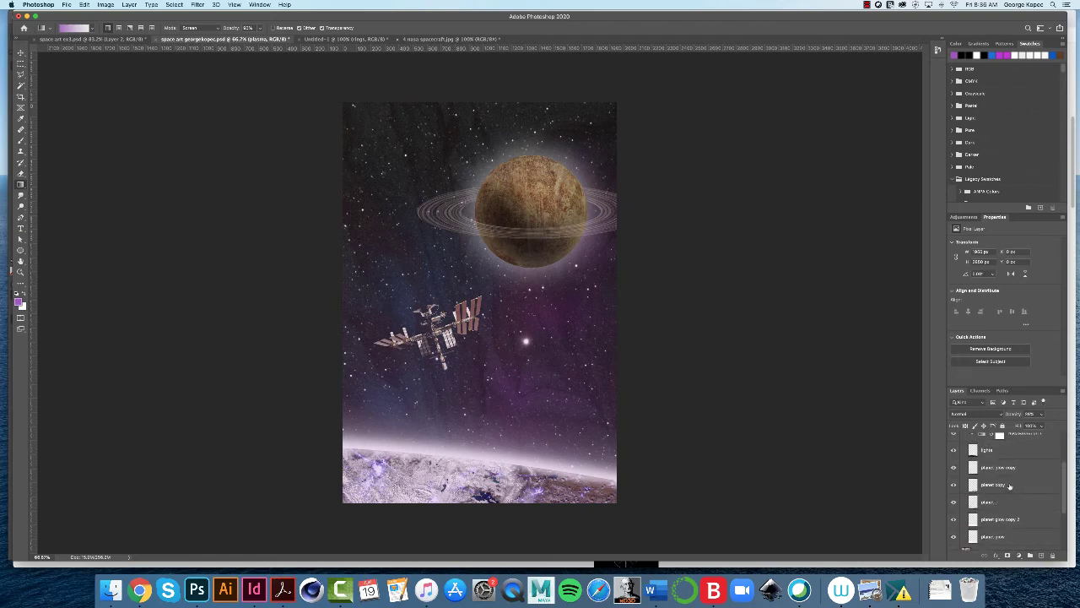
pyautogui.click(1009, 486)
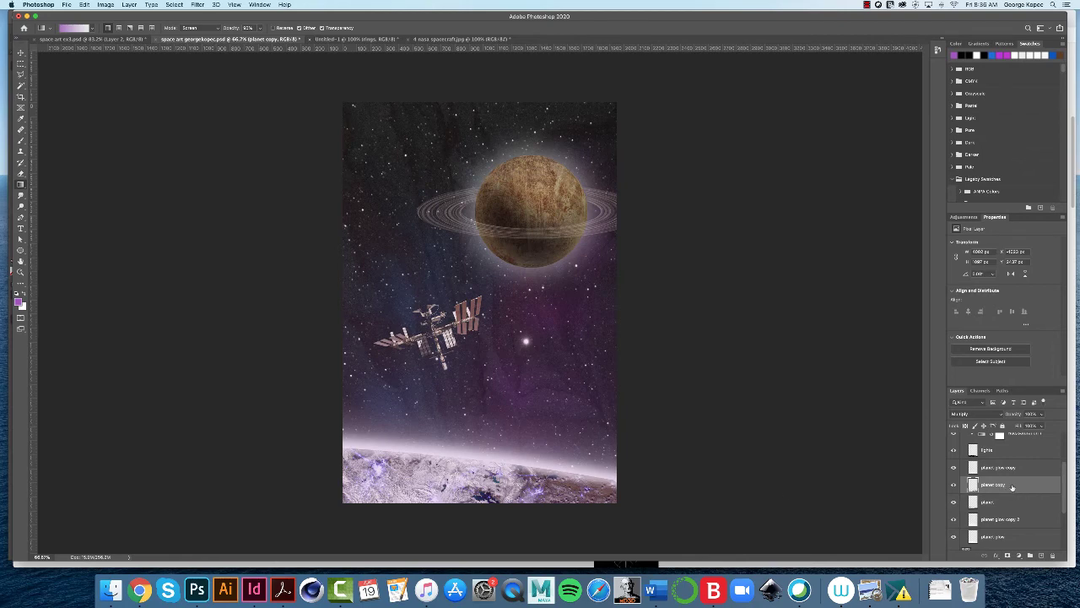
pyautogui.moveTo(1012, 487); pyautogui.dragTo(1041, 557)
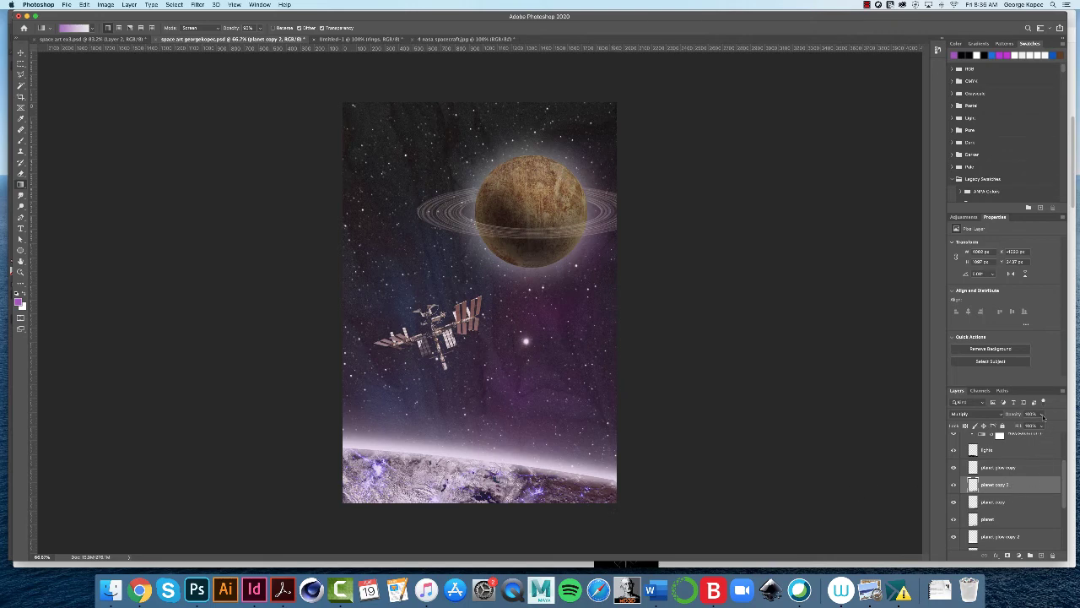
pyautogui.moveTo(1042, 416); pyautogui.dragTo(1031, 425)
# - Lower Hue/Saturation 1's opacity and dim the lights layer to about 77%
pyautogui.click(1010, 454)
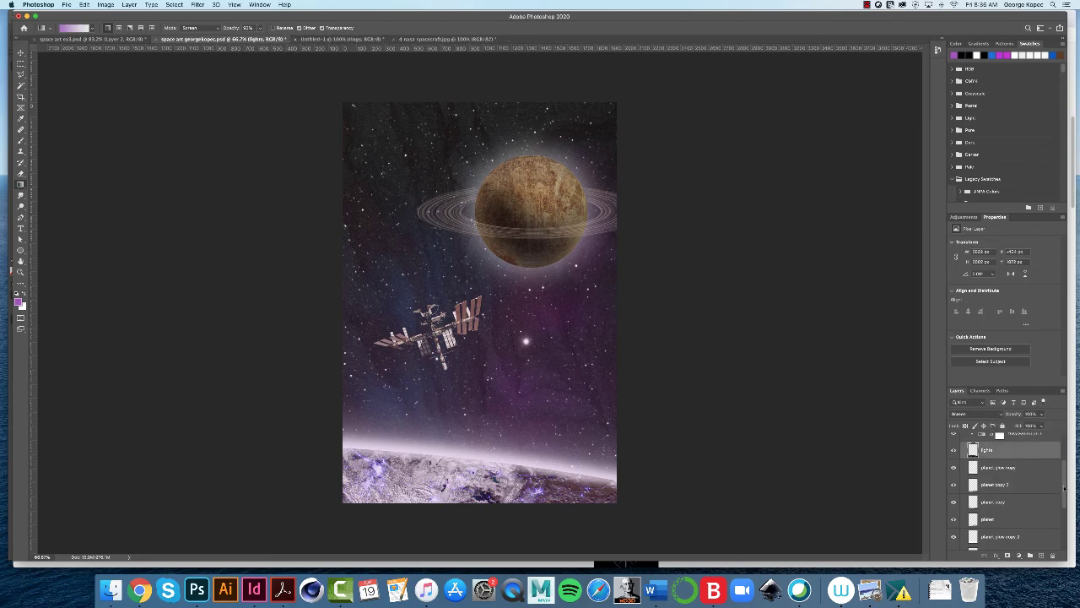
pyautogui.scroll(1, 1068, 486)
pyautogui.scroll(1, 1065, 481)
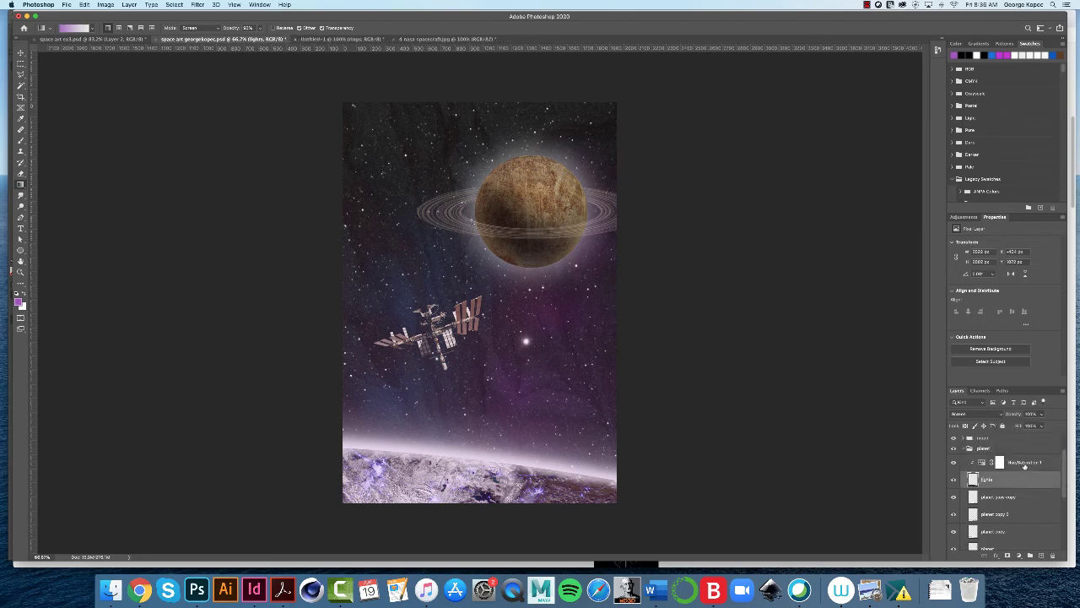
pyautogui.click(1024, 463)
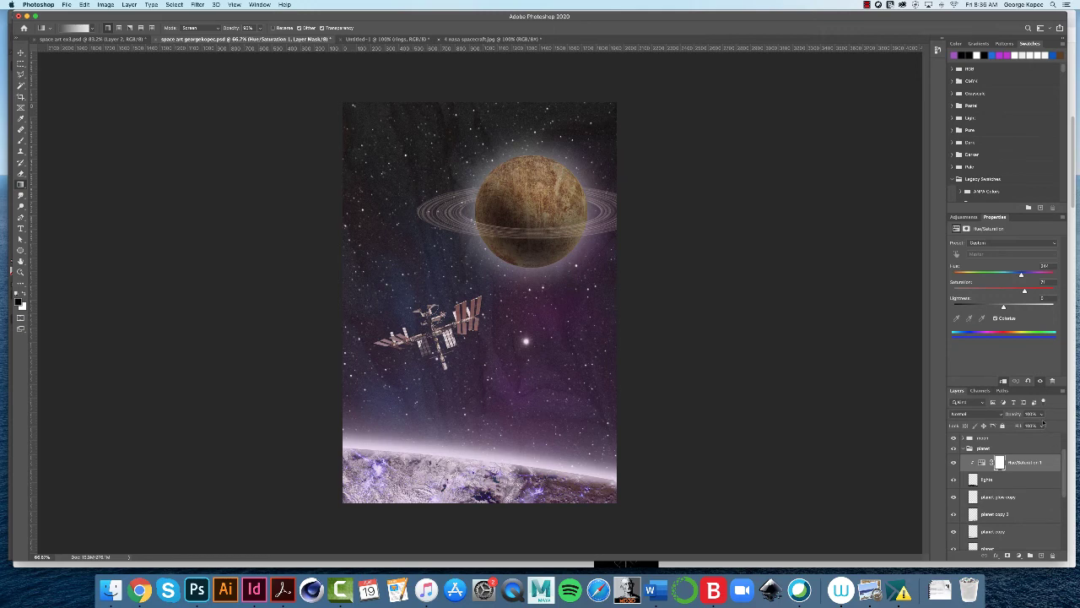
pyautogui.moveTo(1042, 414)
pyautogui.mouseDown()
pyautogui.moveTo(1043, 426)
pyautogui.moveTo(1027, 425)
pyautogui.moveTo(1041, 425)
pyautogui.mouseUp()
pyautogui.click(1009, 481)
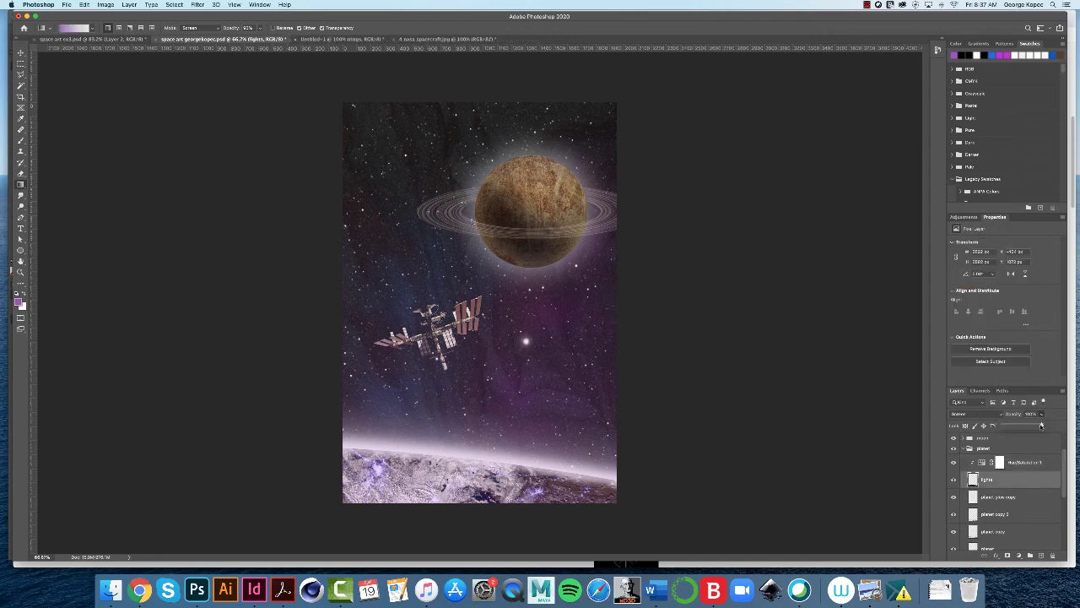
pyautogui.moveTo(1041, 425); pyautogui.dragTo(1033, 425)
# - Set the Hue/Saturation 1 hue to about 20 for warm gold tones
pyautogui.click(1021, 462)
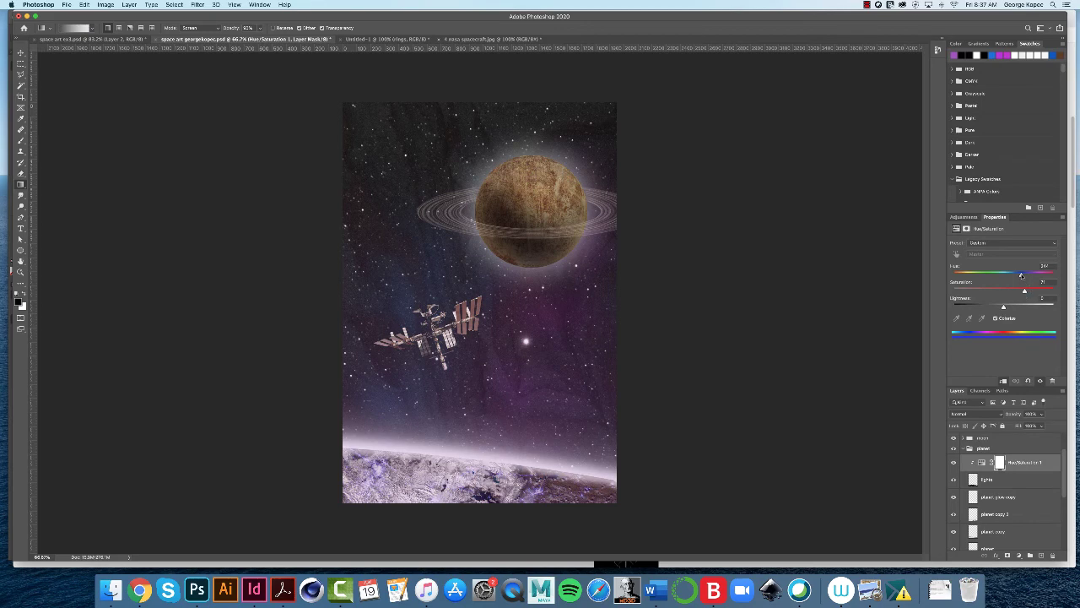
pyautogui.moveTo(1023, 275); pyautogui.dragTo(931, 278)
pyautogui.moveTo(953, 276); pyautogui.dragTo(960, 276)
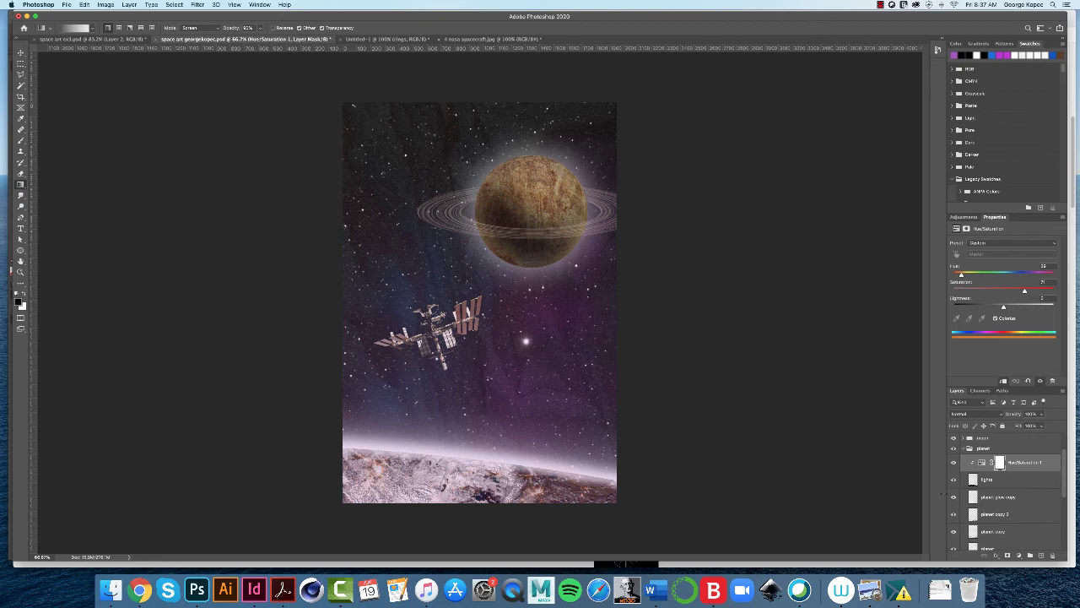
# - Collapse the planet group and free-transform the spacecraft layer larger, committing the new size
pyautogui.click(963, 448)
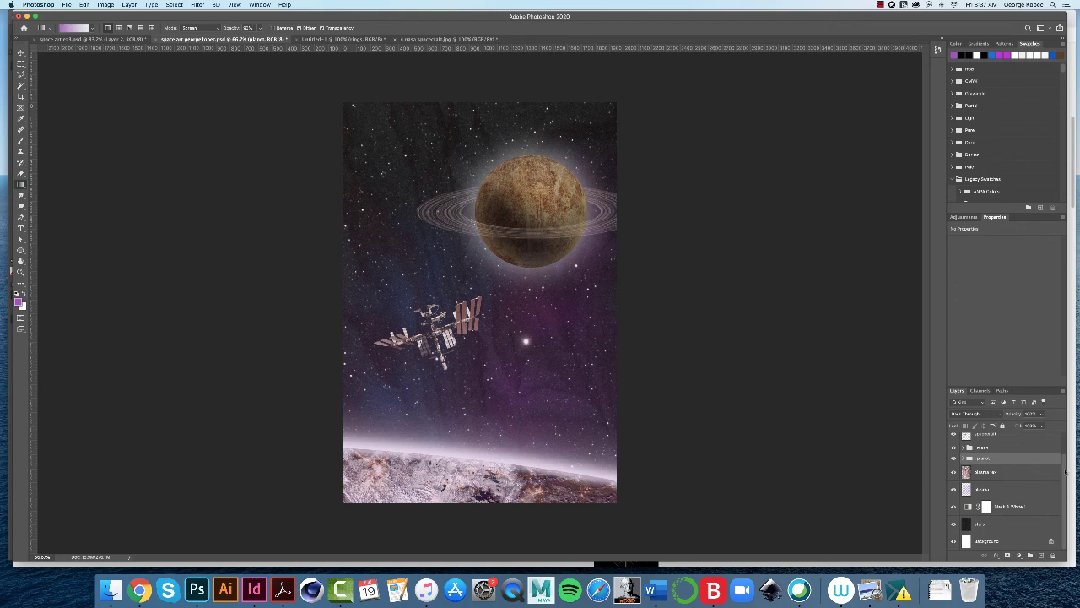
pyautogui.scroll(3, 1047, 477)
pyautogui.click(1002, 456)
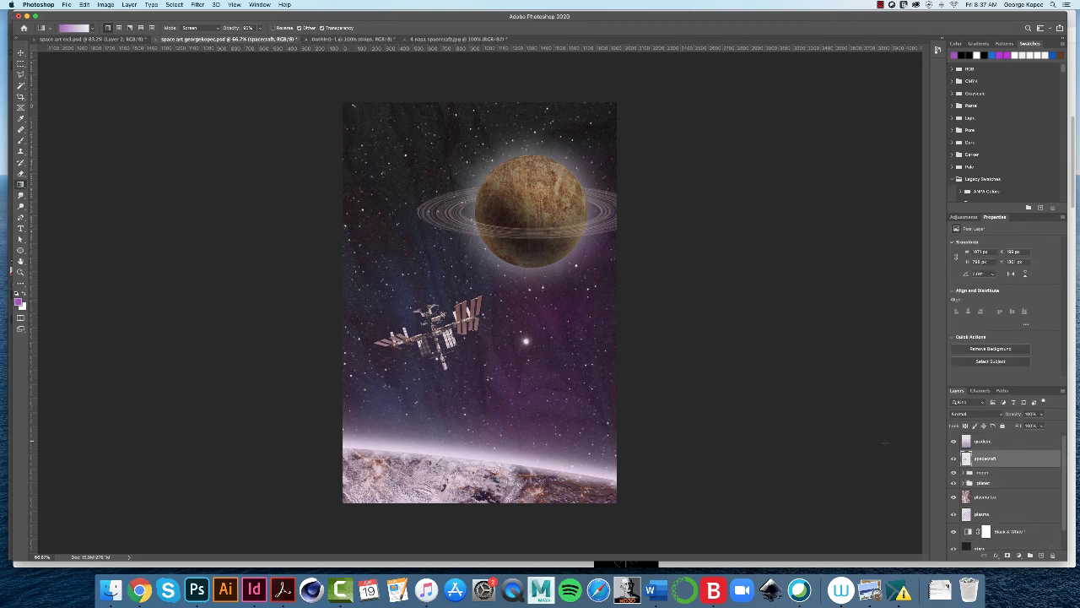
pyautogui.press('super+t')
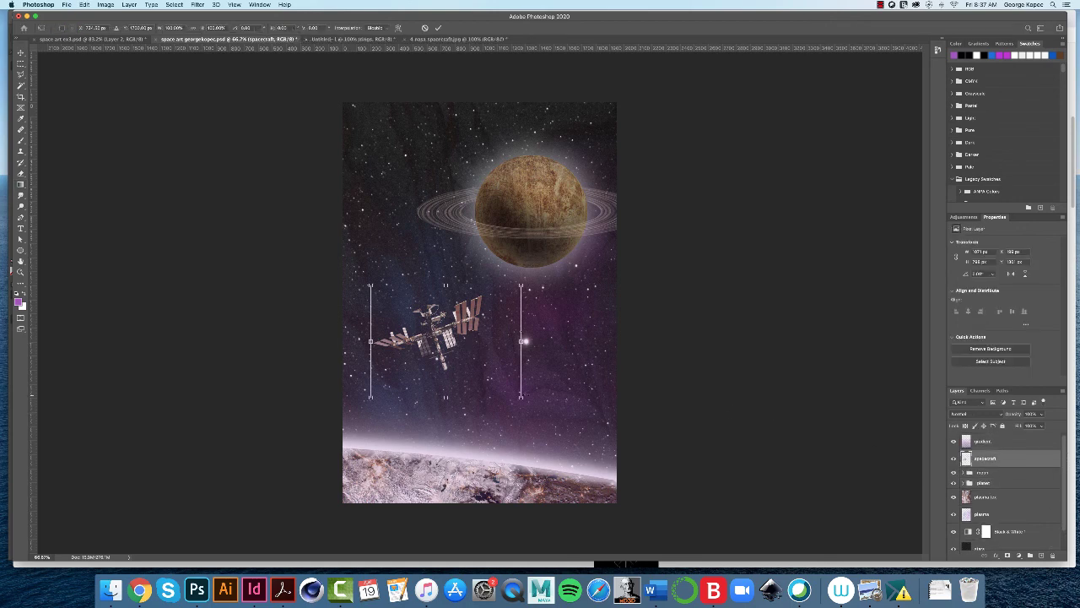
pyautogui.moveTo(522, 396); pyautogui.dragTo(560, 428)
pyautogui.press('Return')
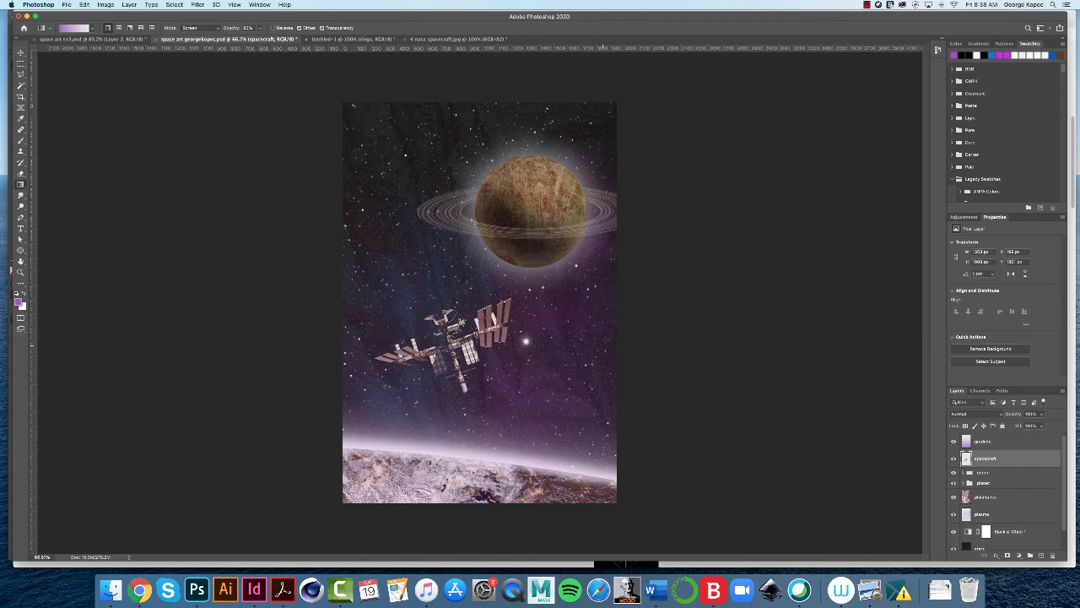